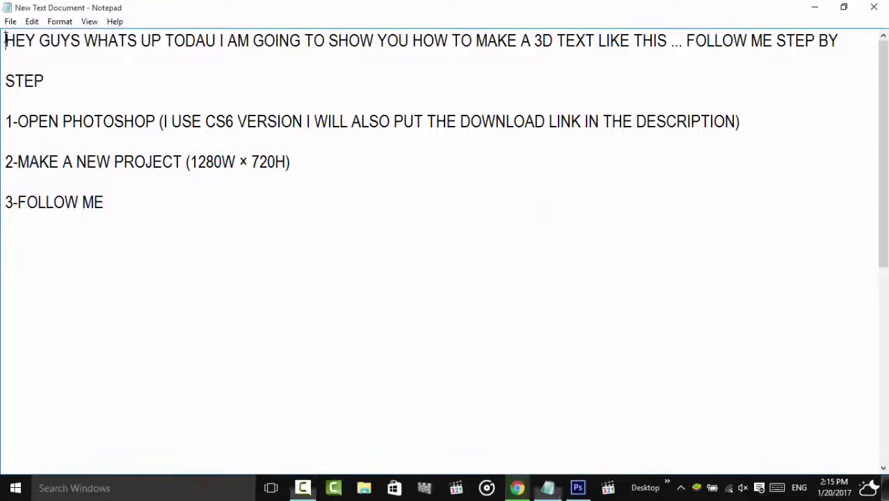
# - Highlight the opening line of the tutorial notes in Notepad
pyautogui.moveTo(6, 40)
pyautogui.mouseDown()
pyautogui.moveTo(426, 56)
pyautogui.moveTo(634, 42)
pyautogui.mouseUp()
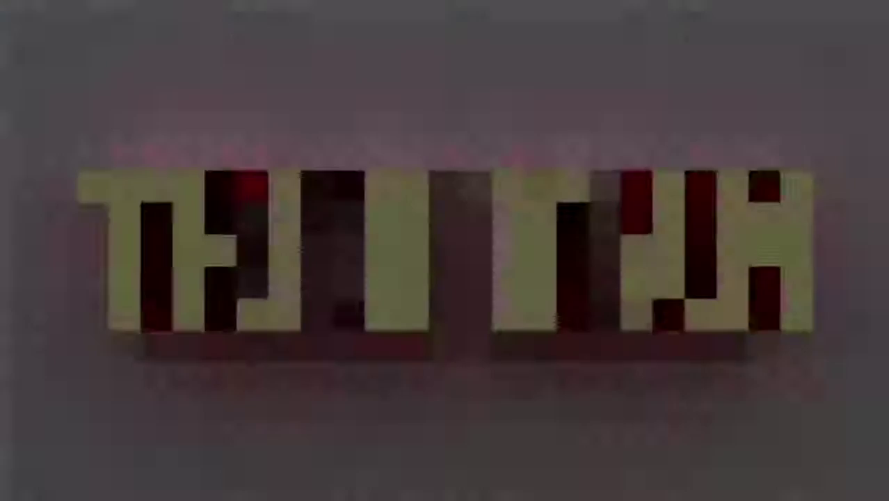
# - Pause the slideshow on the TECH MAN example, then highlight 'FOLLOW ME STEP BY' in the notes
pyautogui.rightClick(395, 278)
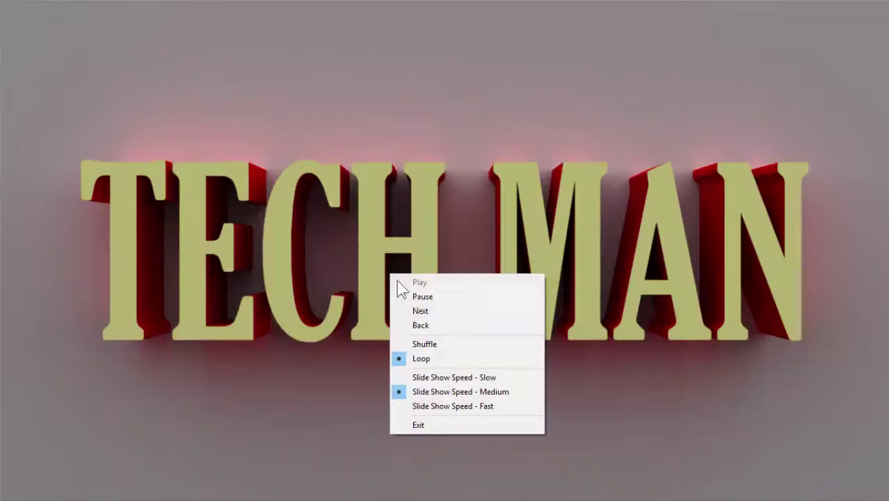
pyautogui.click(432, 298)
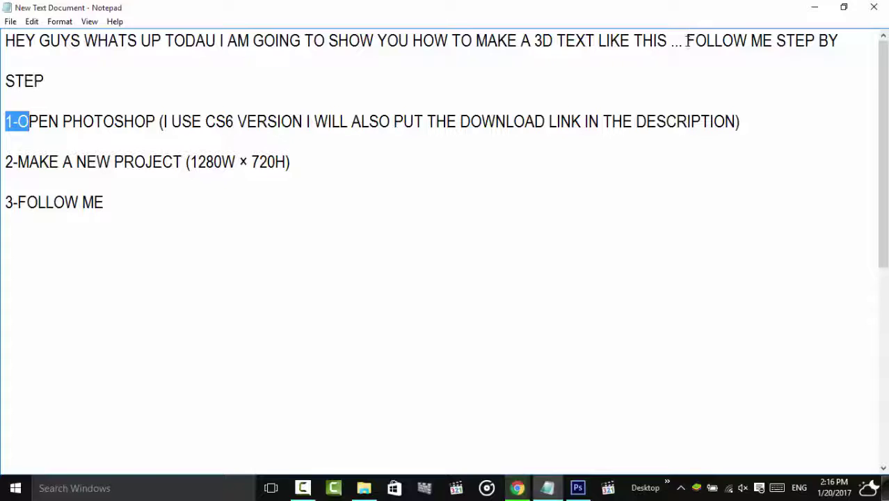
pyautogui.moveTo(686, 40); pyautogui.dragTo(839, 47)
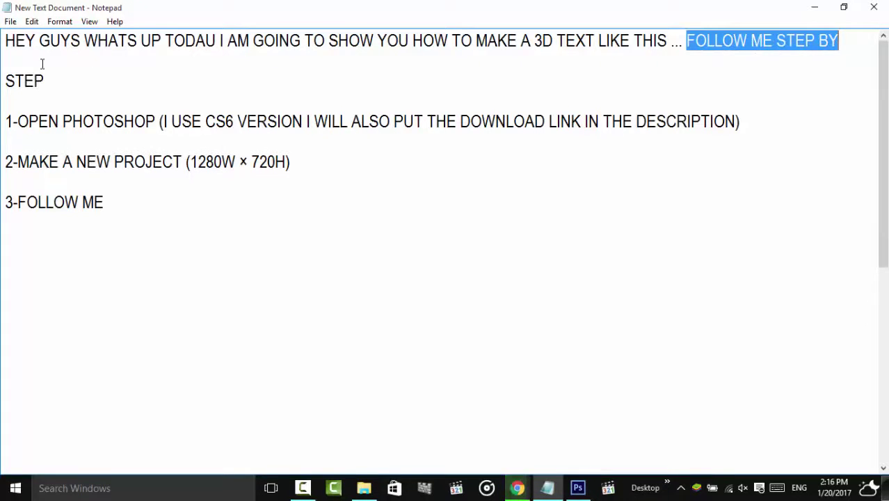
# - Highlight the notes' steps for opening Photoshop and making a new project, briefly checking Photoshop
pyautogui.moveTo(4, 79); pyautogui.dragTo(59, 86)
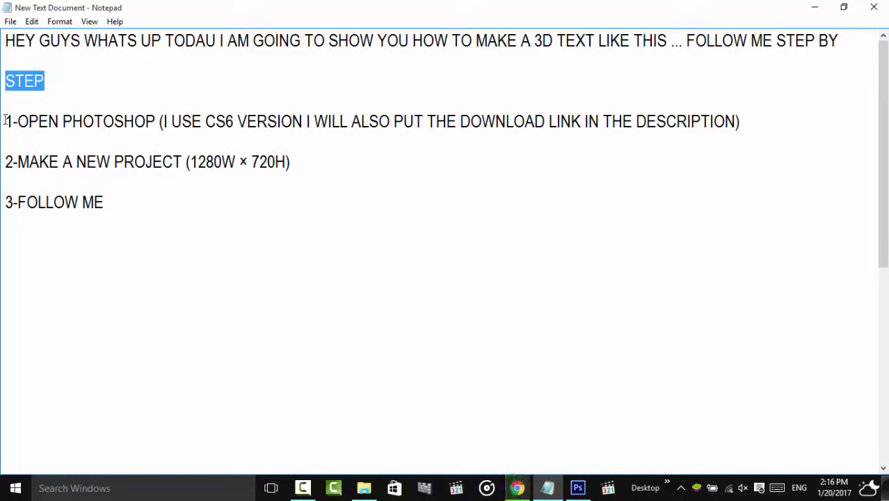
pyautogui.moveTo(4, 121); pyautogui.dragTo(724, 122)
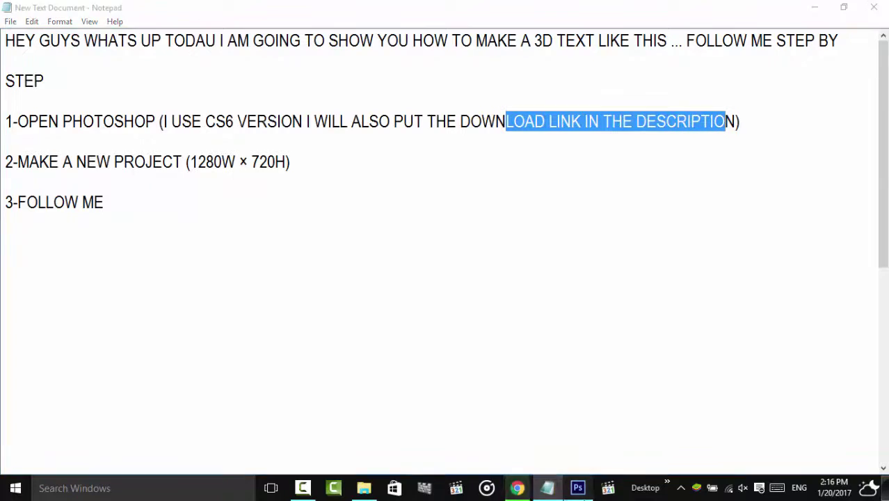
pyautogui.click(577, 487)
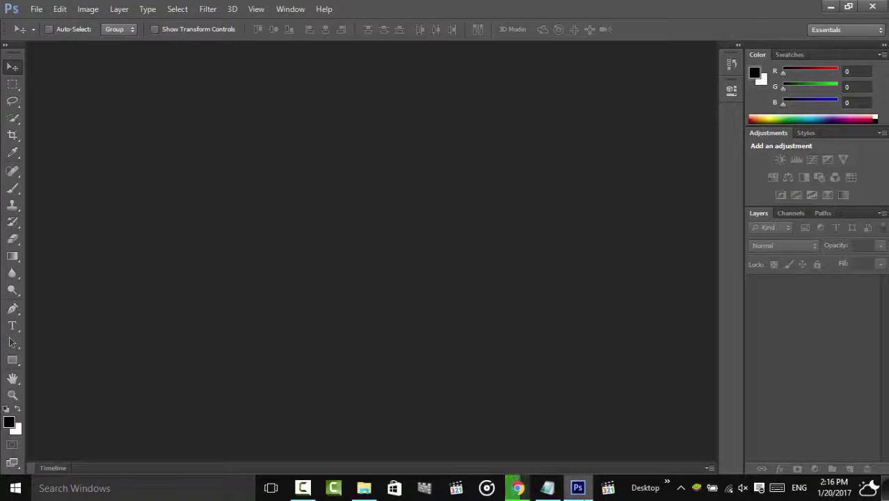
pyautogui.click(577, 486)
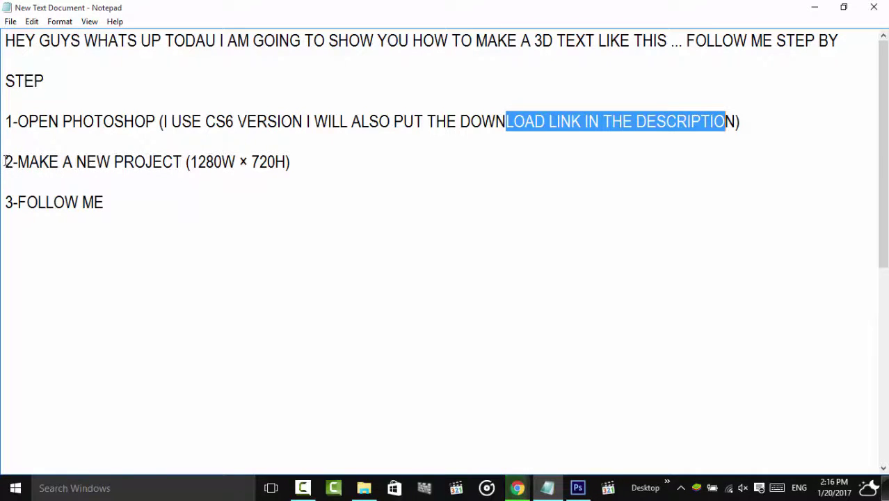
pyautogui.moveTo(4, 161)
pyautogui.mouseDown()
pyautogui.moveTo(222, 175)
pyautogui.moveTo(279, 167)
pyautogui.moveTo(201, 161)
pyautogui.moveTo(260, 161)
pyautogui.mouseUp()
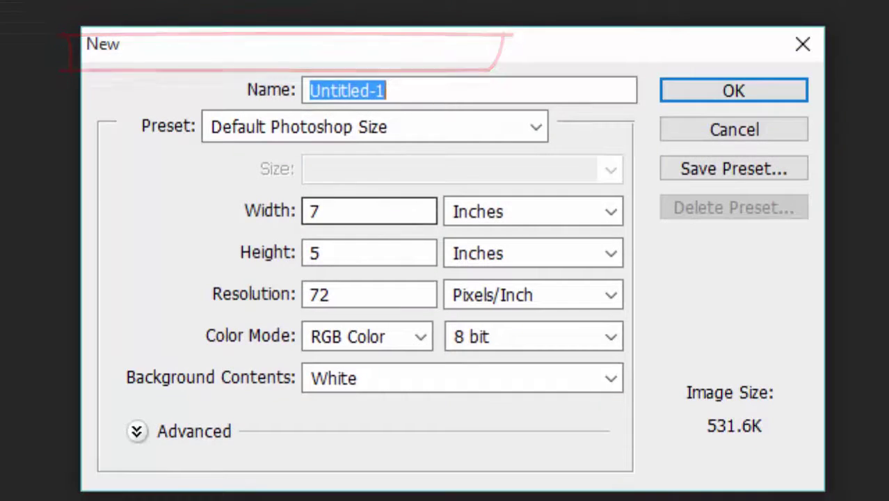
# - Create the document at width 1280 and height 720, with both units in pixels
pyautogui.write('12')
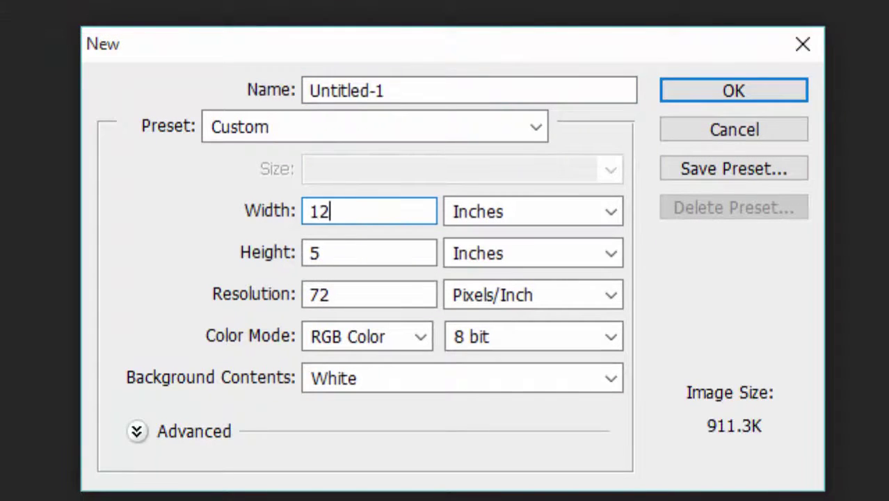
pyautogui.write('80')
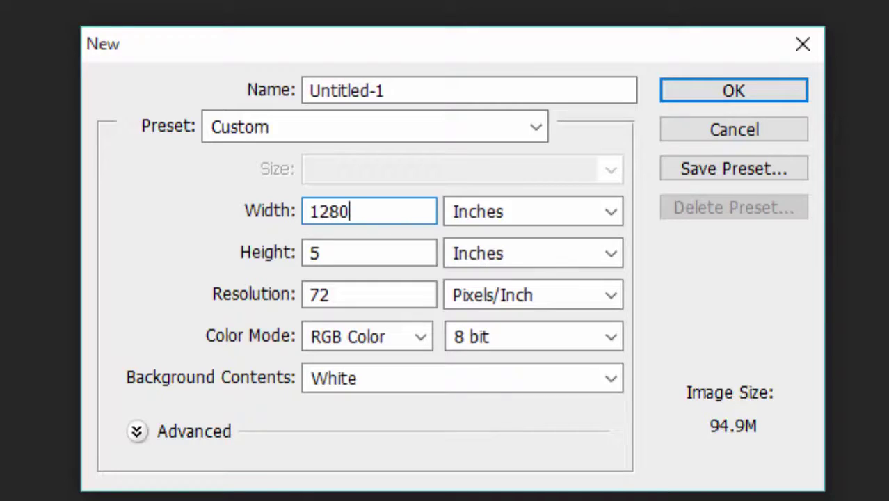
pyautogui.press('Tab')
pyautogui.hotkey('alt', 'Down')
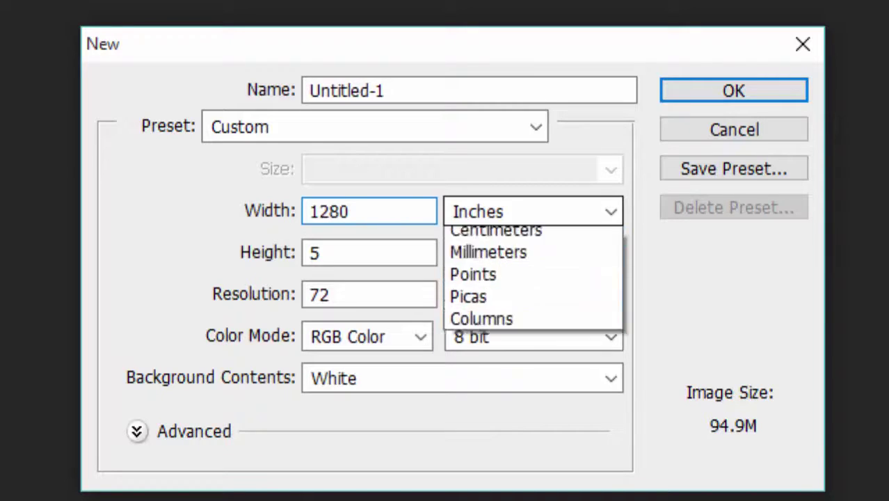
pyautogui.press('Up')
pyautogui.press('Return')
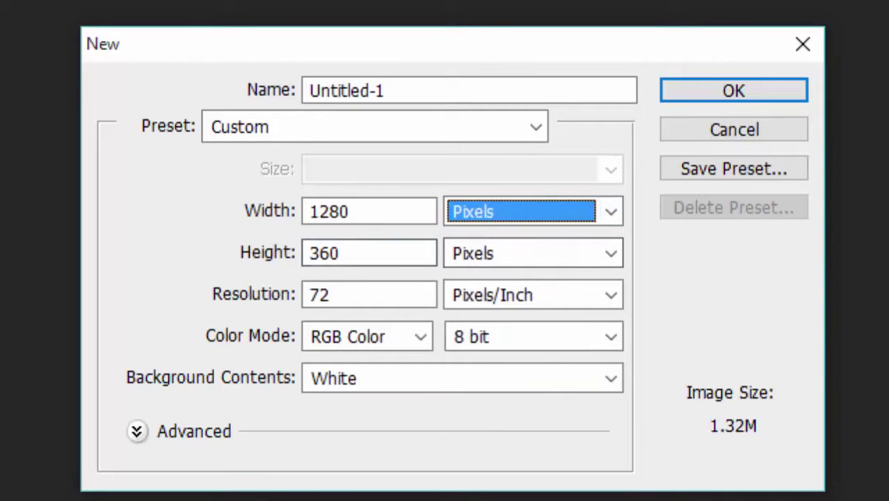
pyautogui.click(368, 253)
pyautogui.press('BackSpace')
pyautogui.press('BackSpace')
pyautogui.press('BackSpace')
pyautogui.write('7')
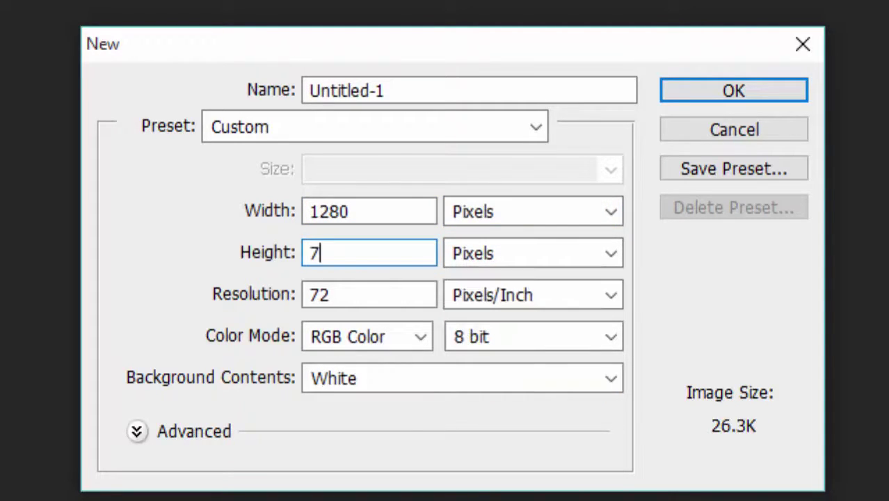
pyautogui.write('20')
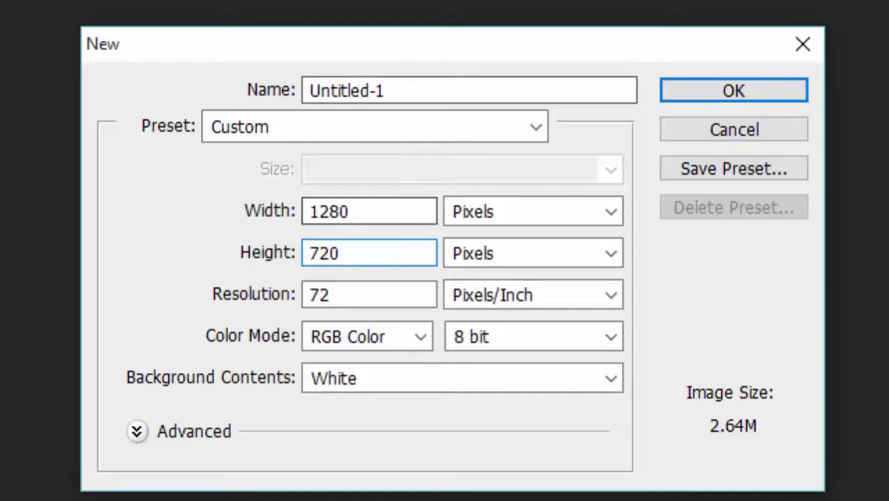
pyautogui.press('Return')
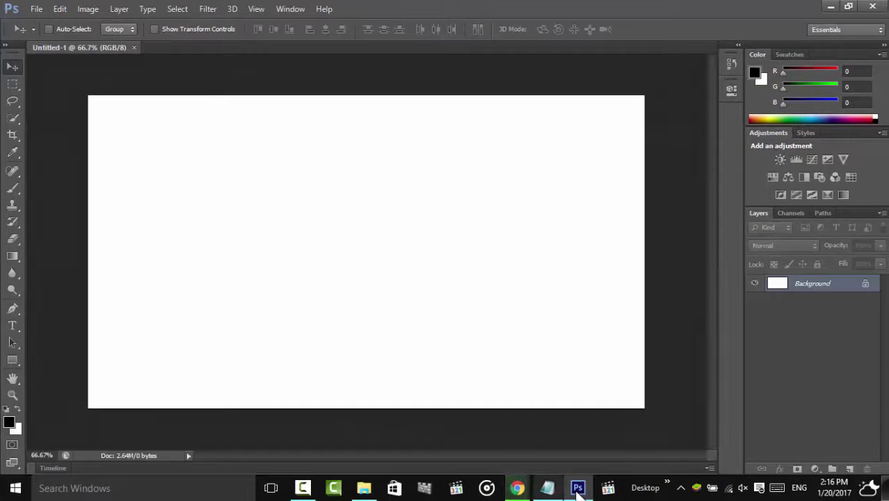
# - Check step 3 in the notes, switch to the Type tool, and clear the 12 pt font size
pyautogui.click(547, 487)
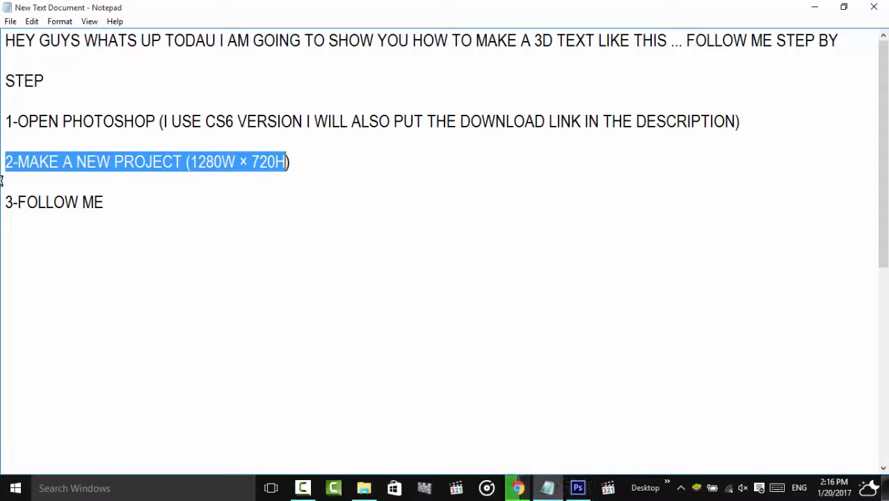
pyautogui.moveTo(5, 202); pyautogui.dragTo(108, 217)
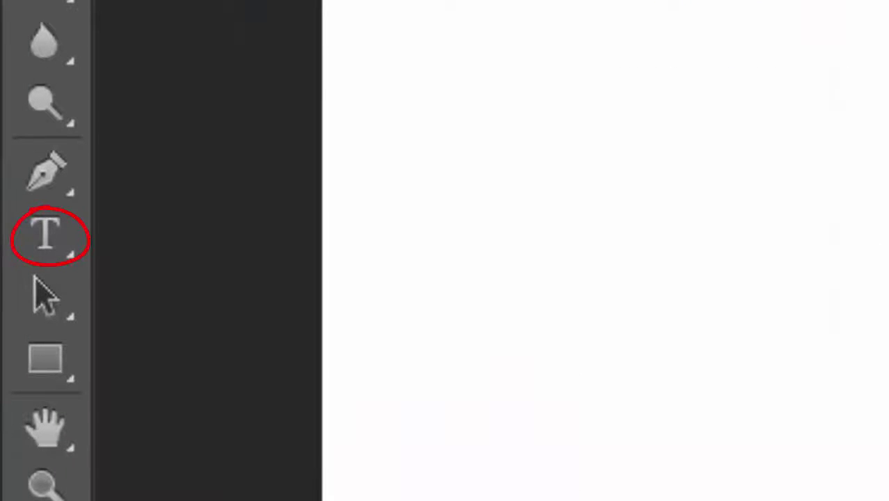
pyautogui.press('t')
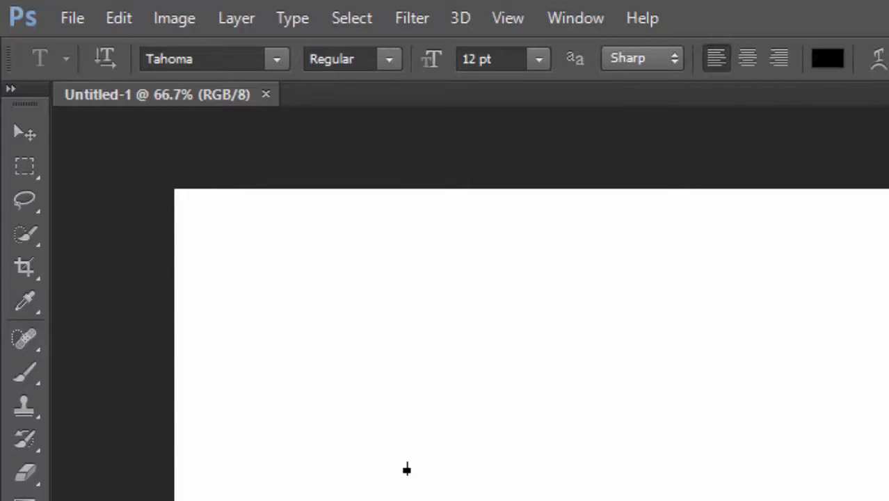
pyautogui.click(480, 59)
pyautogui.press('BackSpace')
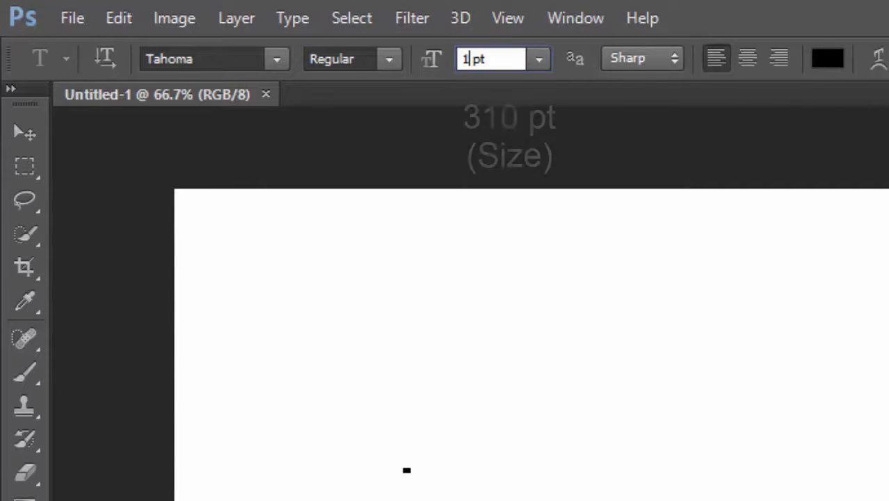
pyautogui.press('BackSpace')
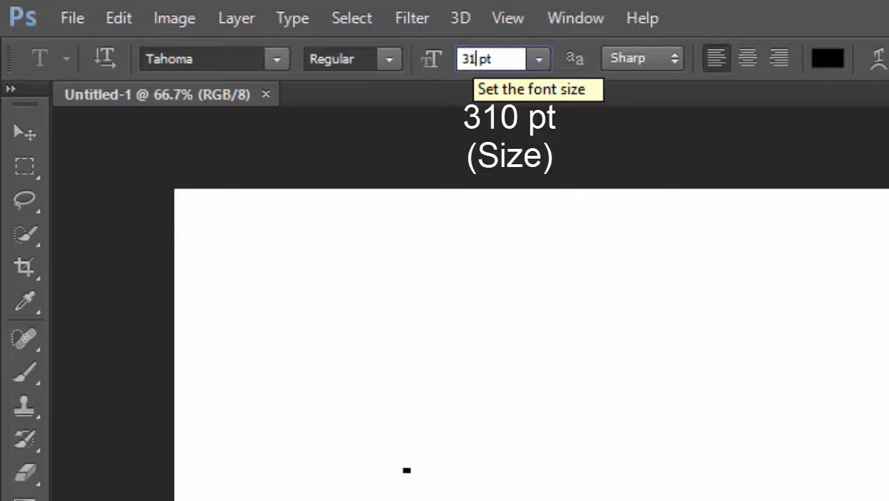
# - Pick Gloucester MT Extra Condensed from the font family list
pyautogui.click(277, 59)
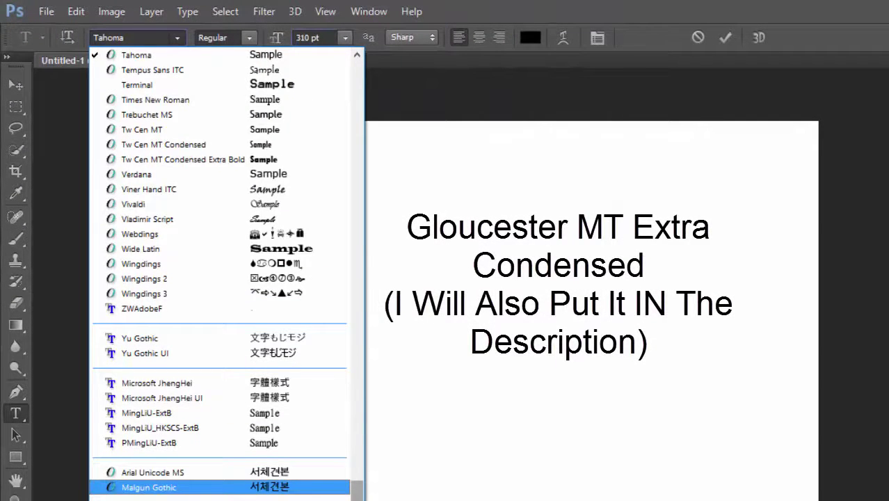
pyautogui.scroll(9, 226, 279)
pyautogui.scroll(2, 226, 278)
pyautogui.scroll(4, 226, 278)
pyautogui.scroll(2, 226, 278)
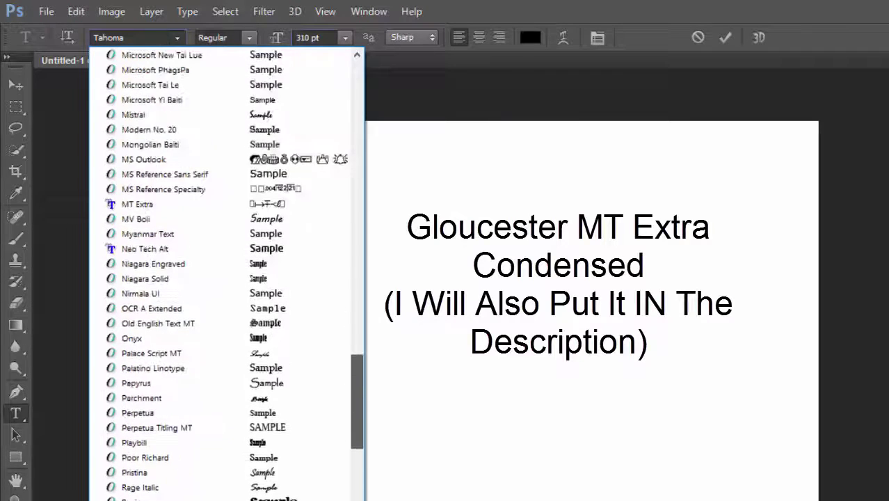
pyautogui.scroll(1, 226, 279)
pyautogui.scroll(5, 226, 278)
pyautogui.scroll(5, 226, 278)
pyautogui.scroll(1, 226, 278)
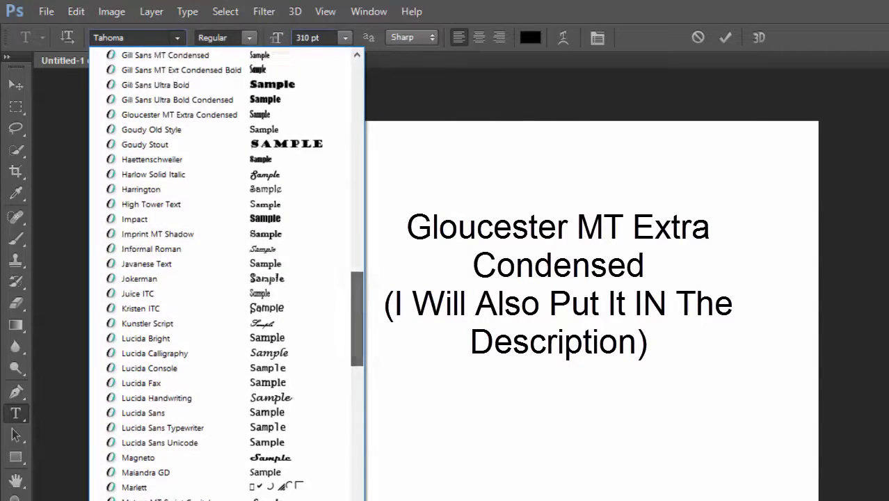
pyautogui.press('Escape')
pyautogui.click(178, 37)
pyautogui.scroll(2, 226, 278)
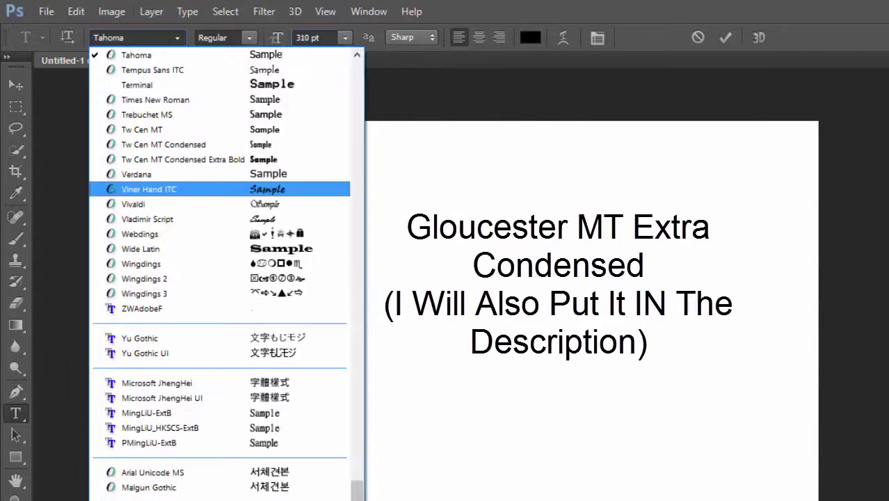
pyautogui.scroll(3, 226, 278)
pyautogui.scroll(10, 226, 279)
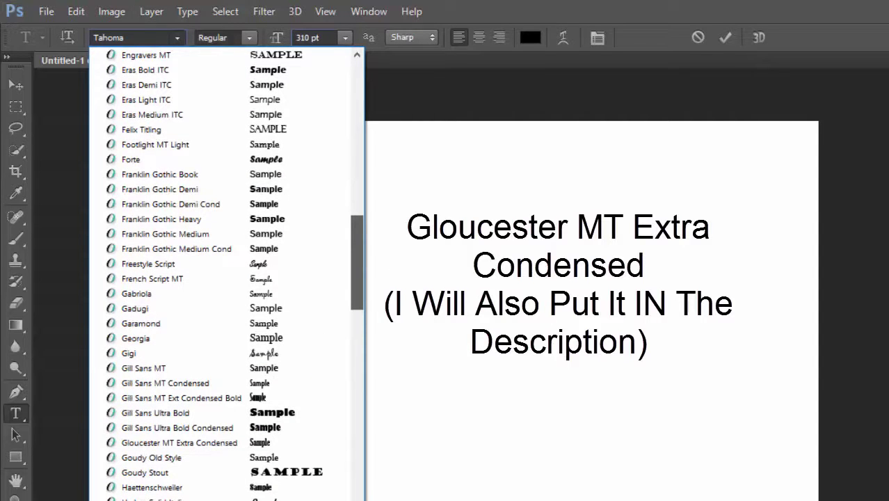
pyautogui.scroll(-1, 226, 278)
pyautogui.scroll(-1, 226, 279)
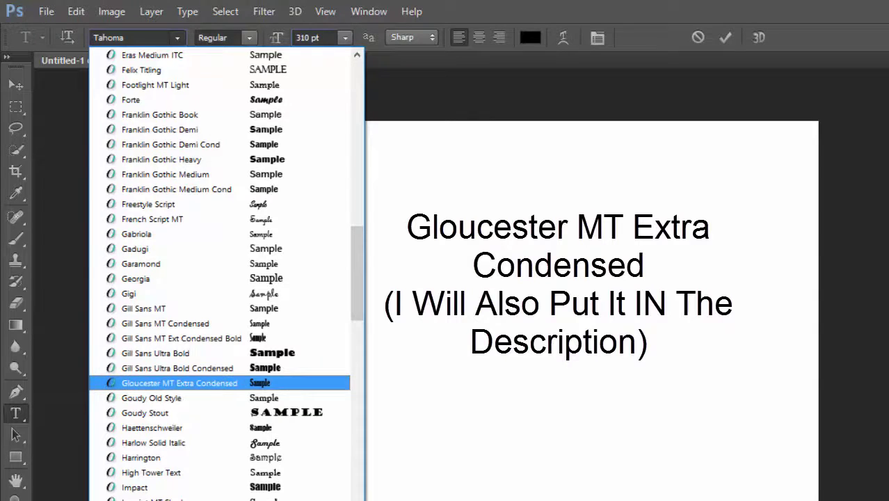
pyautogui.click(179, 382)
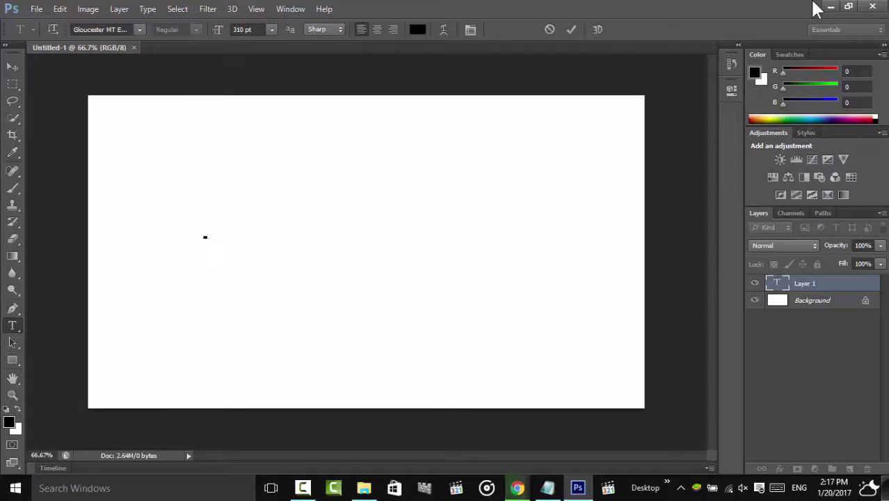
# - Type 'MY LOGO' on the canvas and commit the text
pyautogui.write('MY')
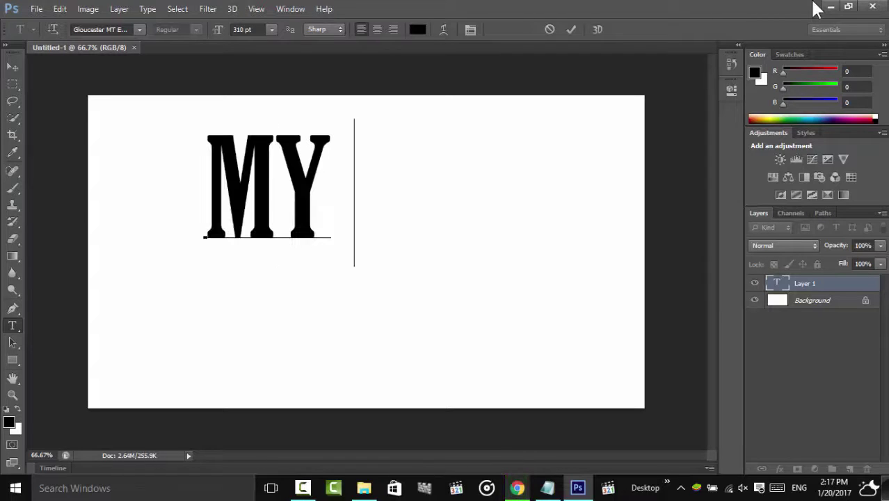
pyautogui.write(' LOGO')
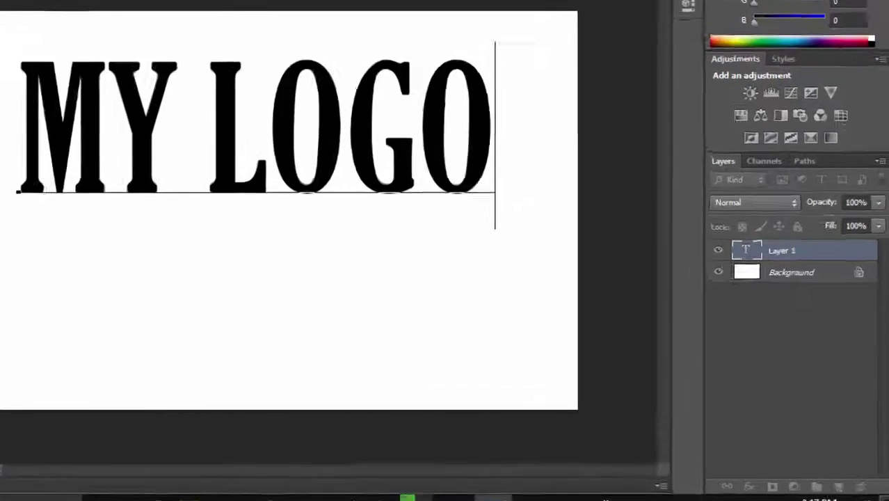
pyautogui.hotkey('ctrl', 'Return')
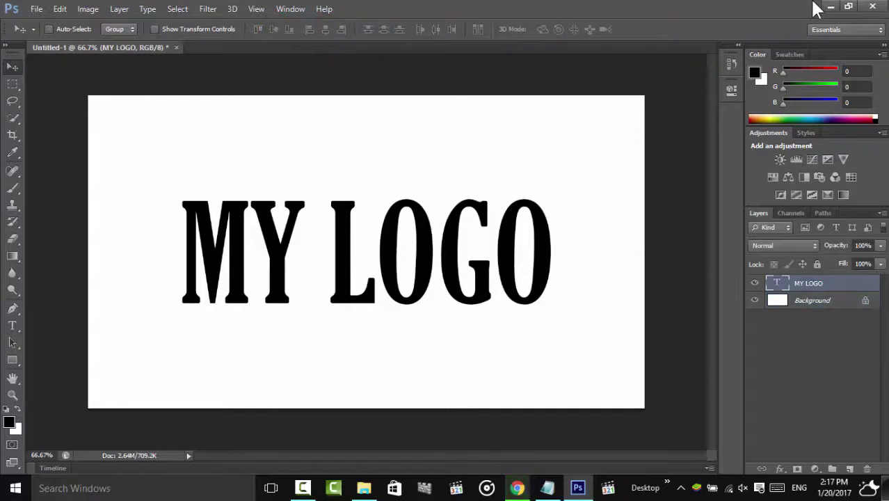
# - Apply New 3D Extrusion to the MY LOGO layer and accept the 3D workspace
pyautogui.rightClick(803, 283)
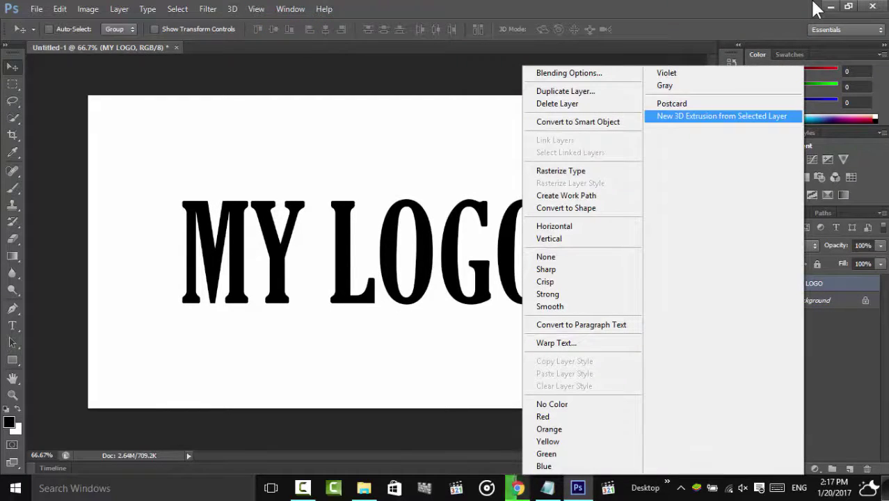
pyautogui.press('Return')
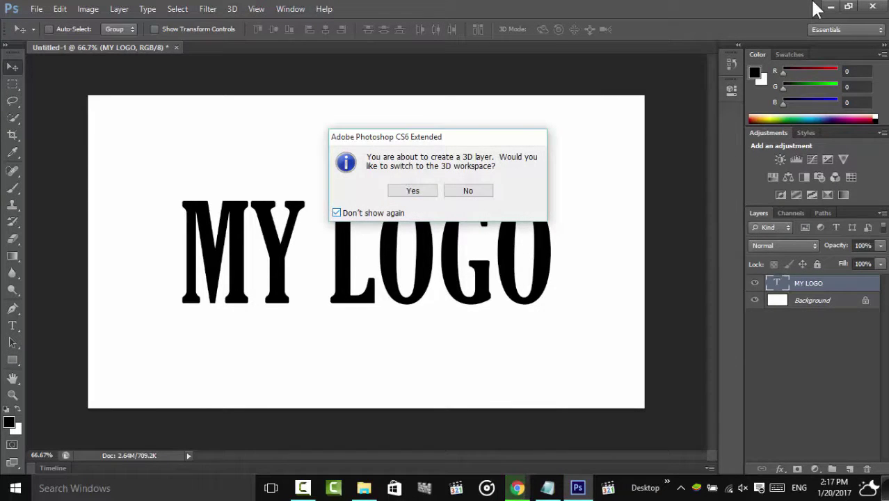
pyautogui.press('Return')
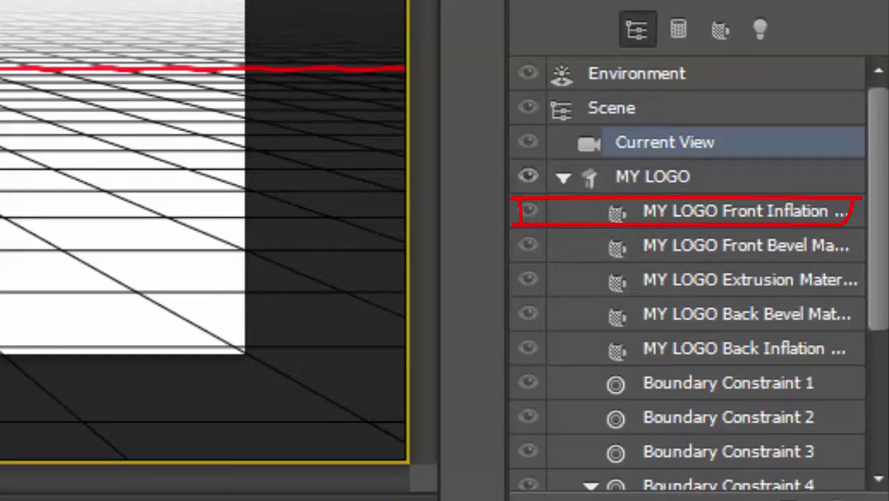
# - Set the MY LOGO Front Inflation Material diffuse colour to fdfc75
pyautogui.click(744, 211)
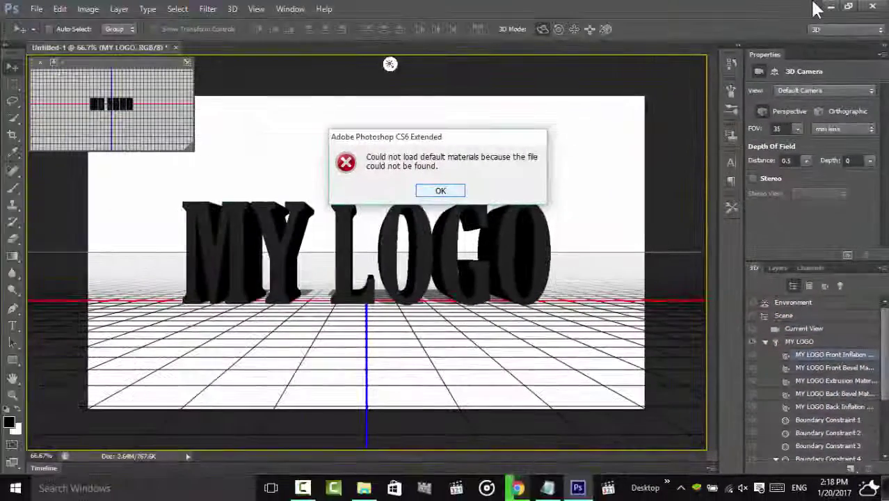
pyautogui.press('Return')
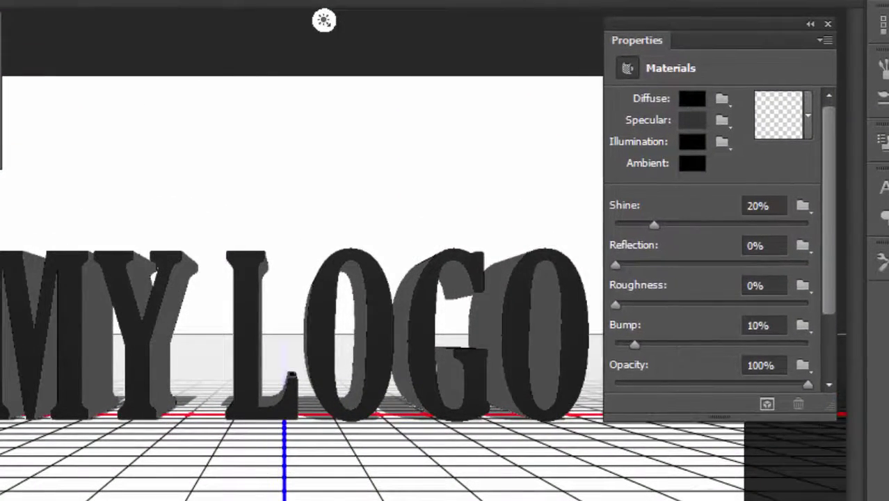
pyautogui.click(692, 98)
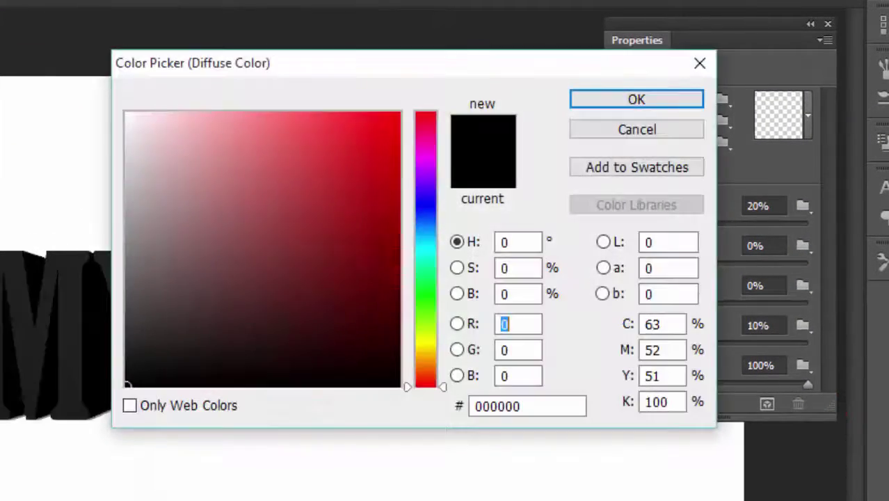
pyautogui.click(527, 405)
pyautogui.press('BackSpace')
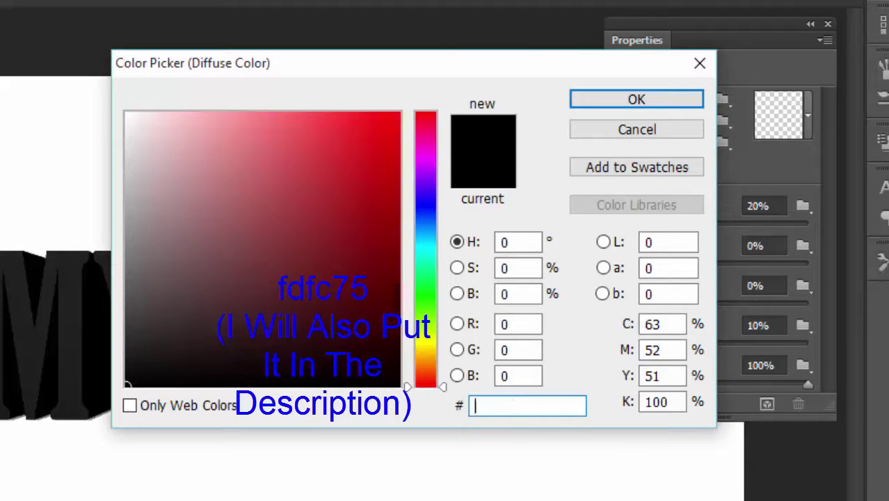
pyautogui.write('fdf')
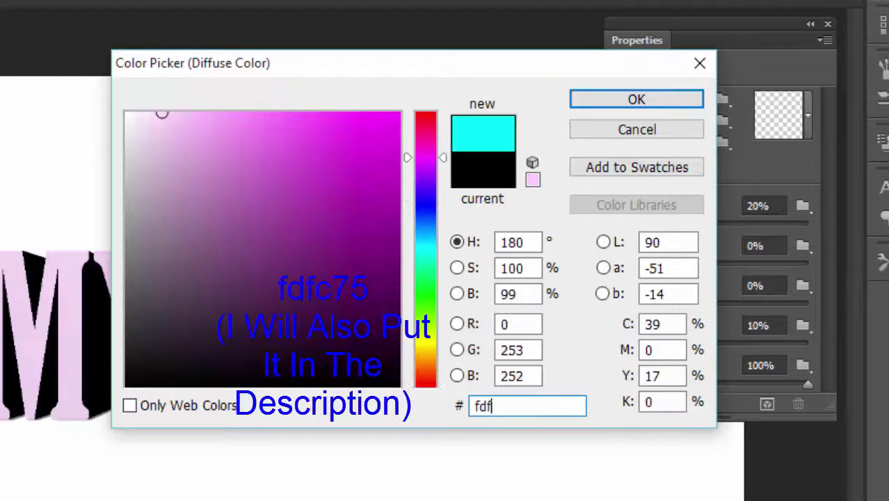
pyautogui.write('c75')
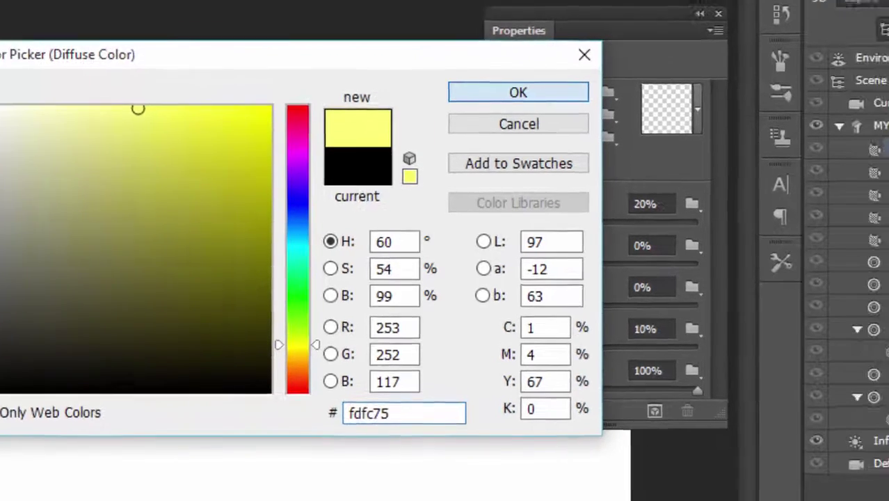
pyautogui.press('Return')
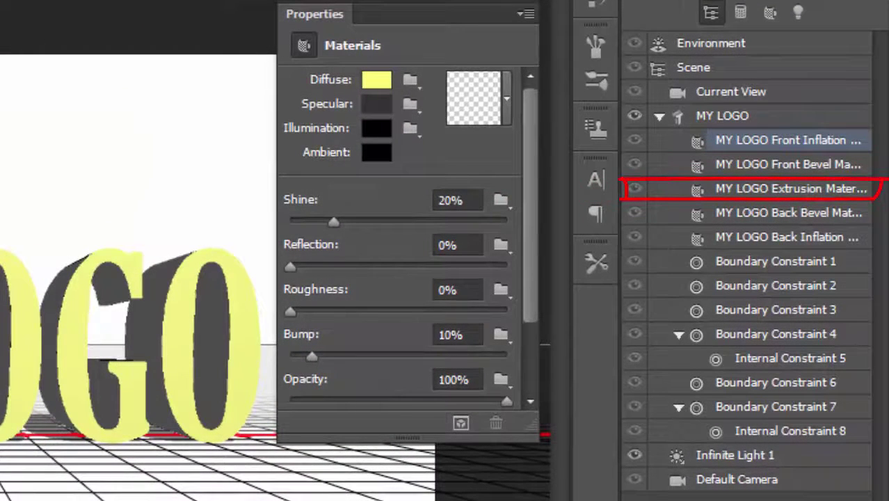
# - Set the MY LOGO Extrusion Material diffuse colour to red fe0202 and show the Layers panel
pyautogui.click(790, 189)
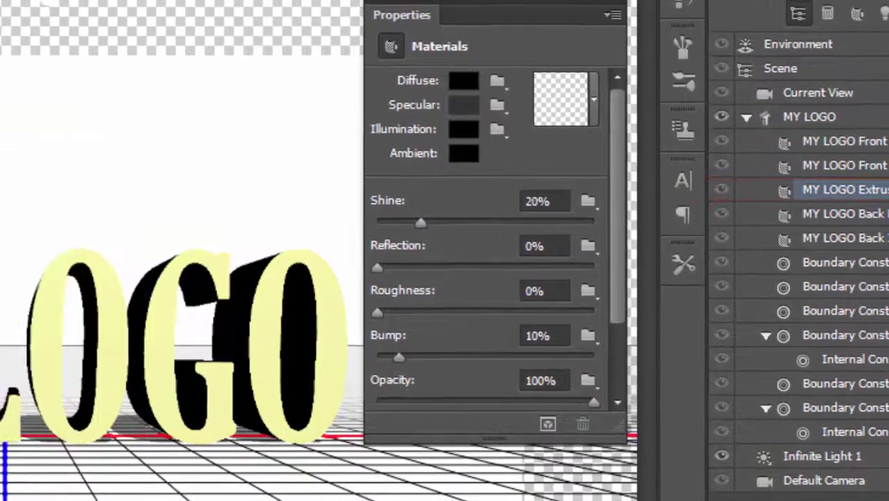
pyautogui.click(377, 80)
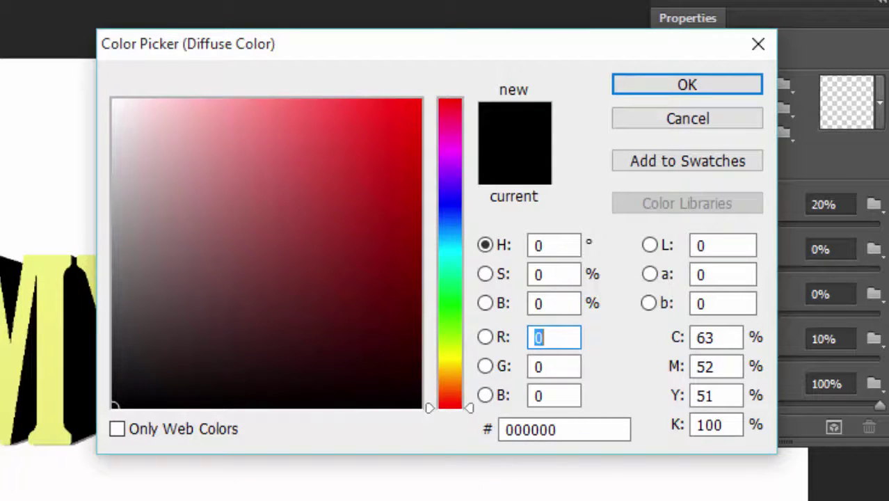
pyautogui.click(417, 101)
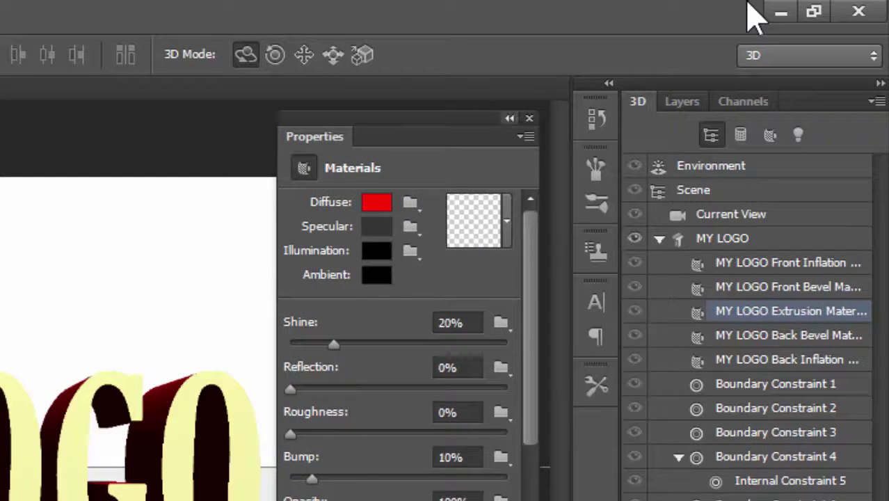
pyautogui.press('F7')
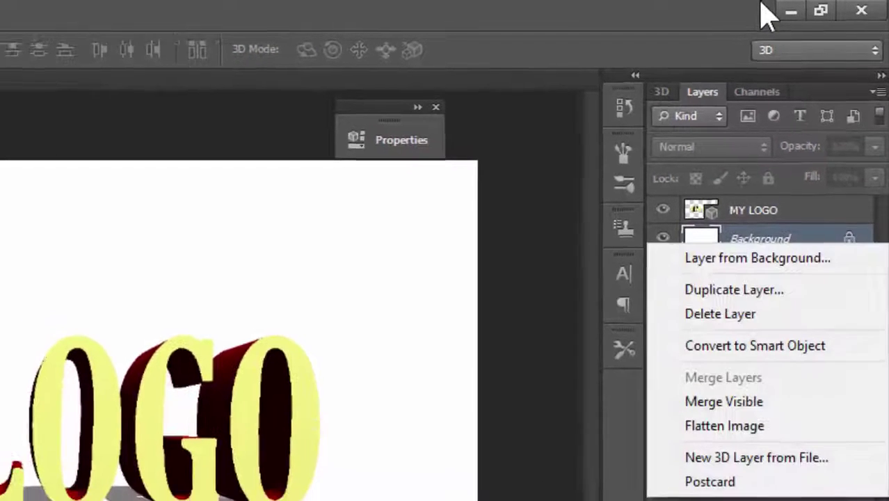
# - Make the Background a 3D postcard and merge it with MY LOGO into 'MY LOGO (merged)'
pyautogui.press('Return')
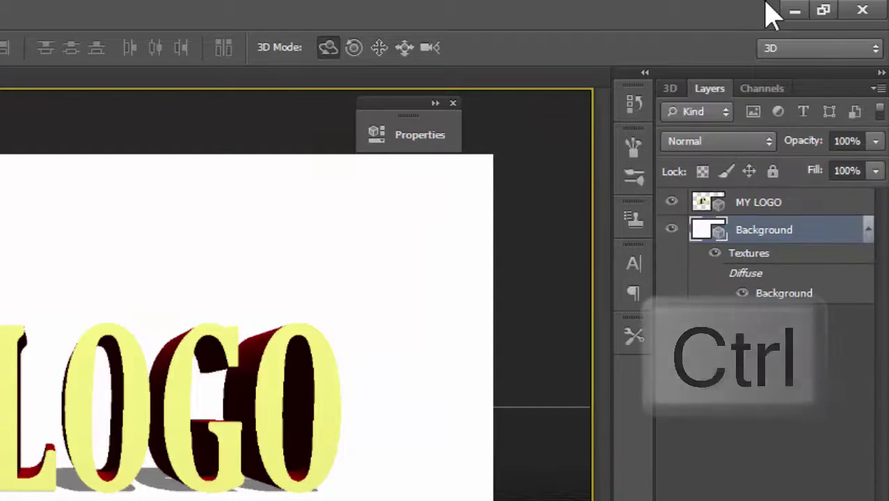
pyautogui.hotkey('ctrl', 'alt', 'a')
pyautogui.hotkey('ctrl', 'alt', 'e')
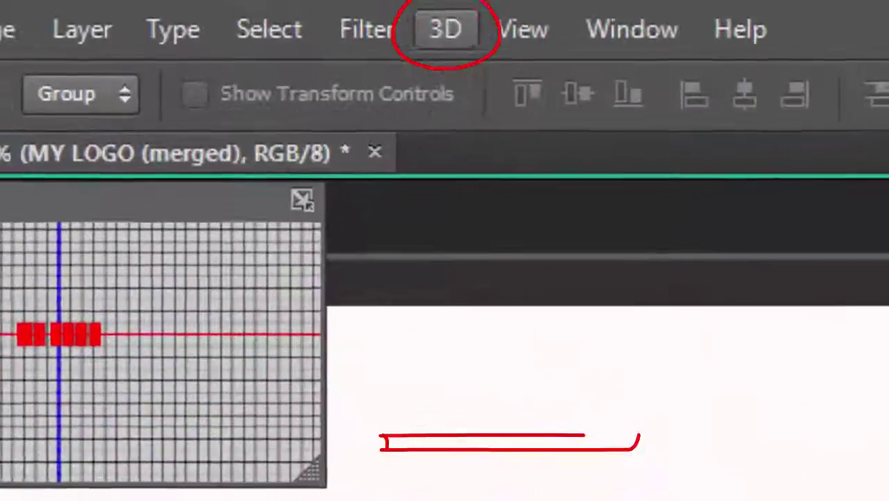
# - Render the 3D scene from the 3D menu to get shaded yellow faces, red sides and soft shadows
pyautogui.click(302, 15)
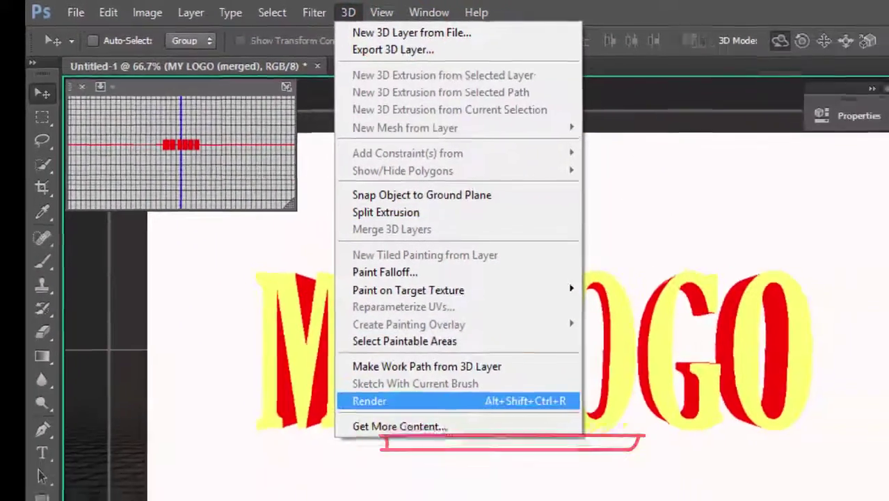
pyautogui.click(414, 442)
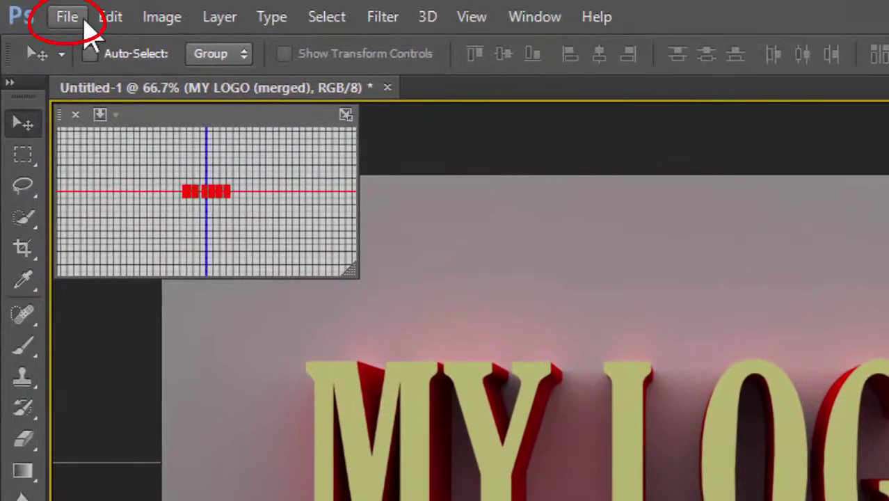
# - Save the render to the Desktop as MY LOGO 3D TEXT.png, preview it, then return to Notepad
pyautogui.click(70, 20)
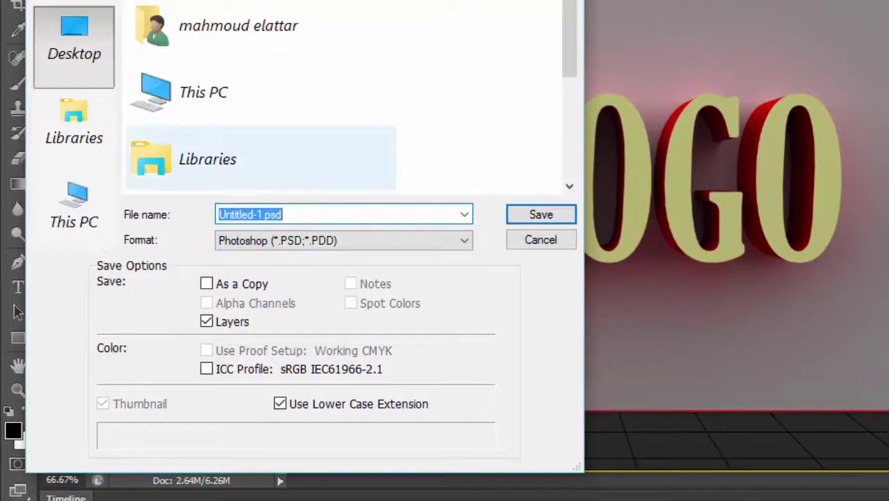
pyautogui.write('=')
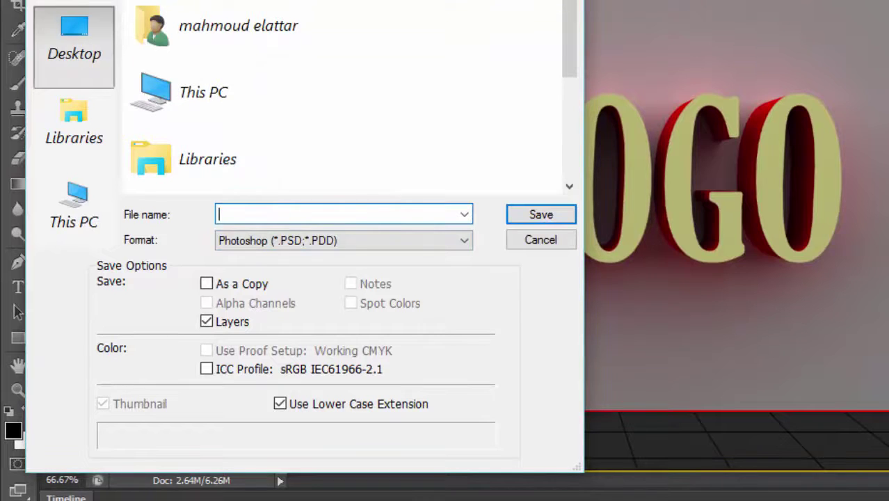
pyautogui.write('MY LOGO 3D TEXT')
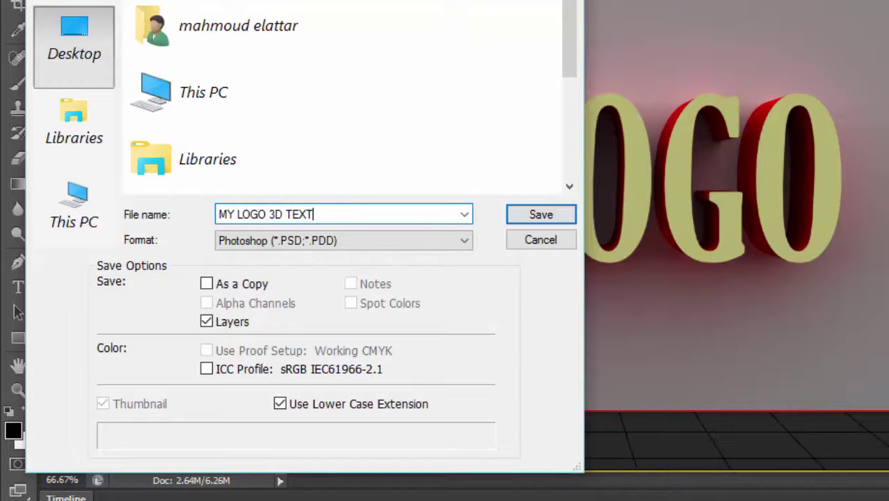
pyautogui.press('Tab')
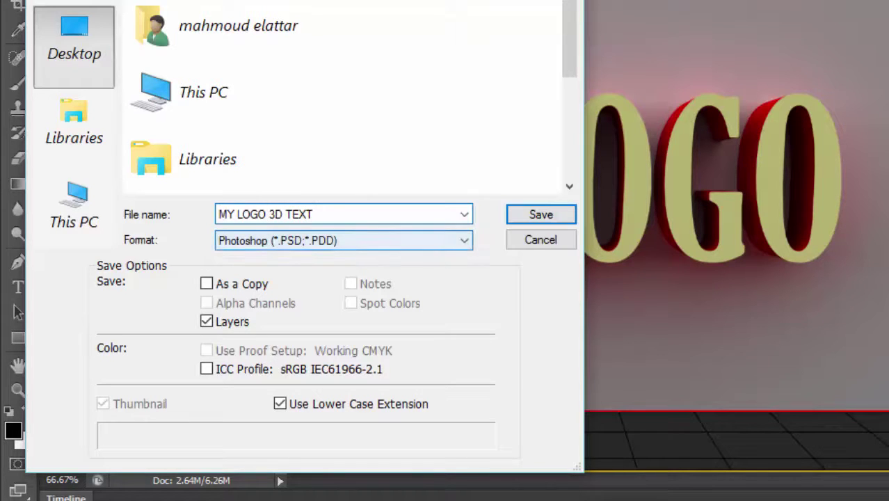
pyautogui.click(343, 240)
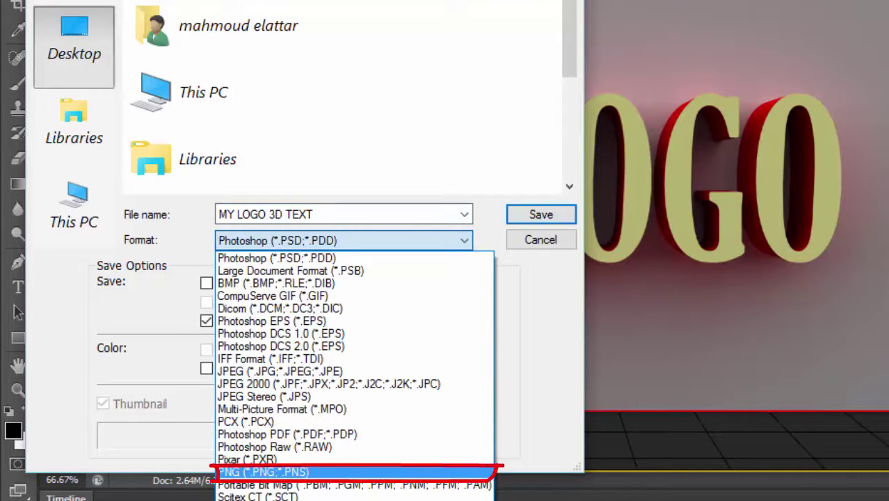
pyautogui.click(264, 472)
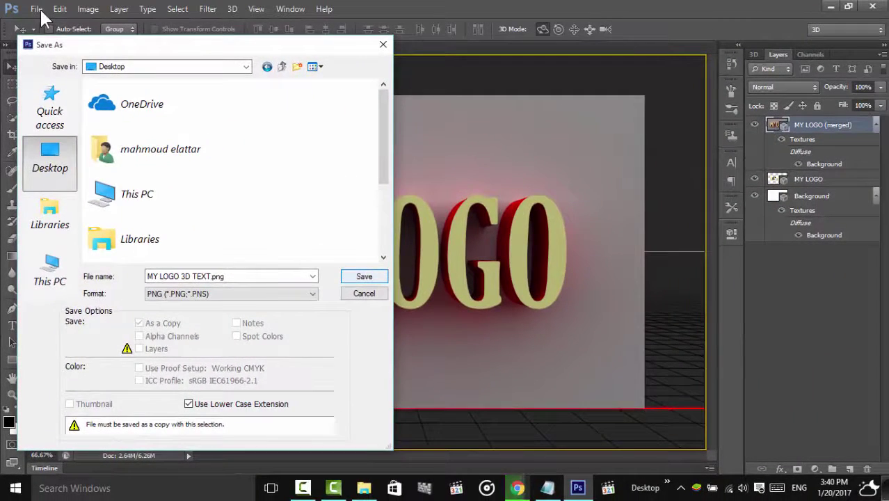
pyautogui.press('Return')
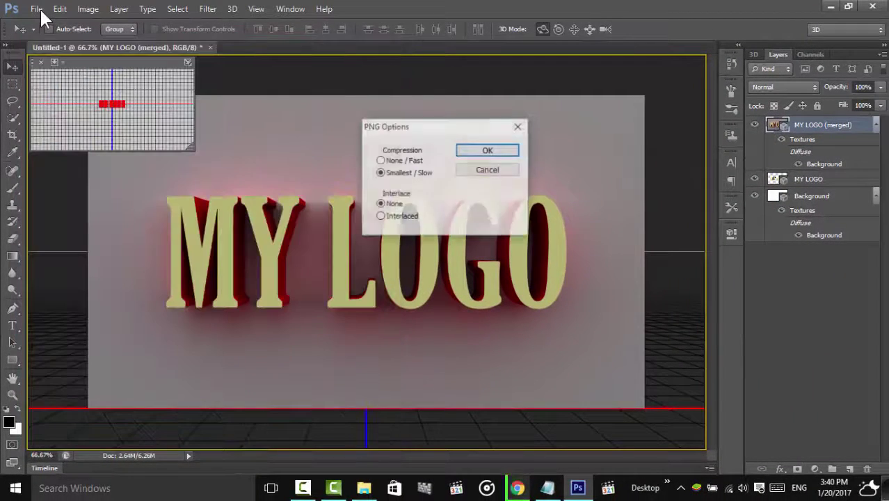
pyautogui.press('Return')
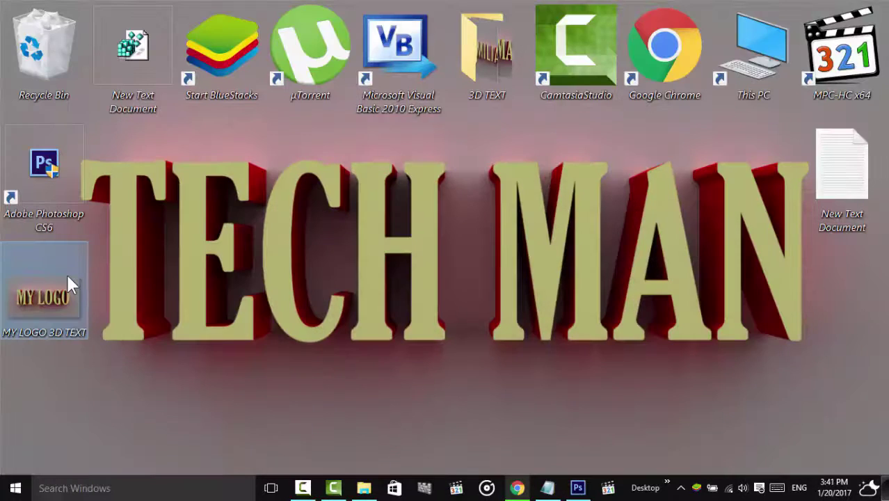
pyautogui.doubleClick(66, 272)
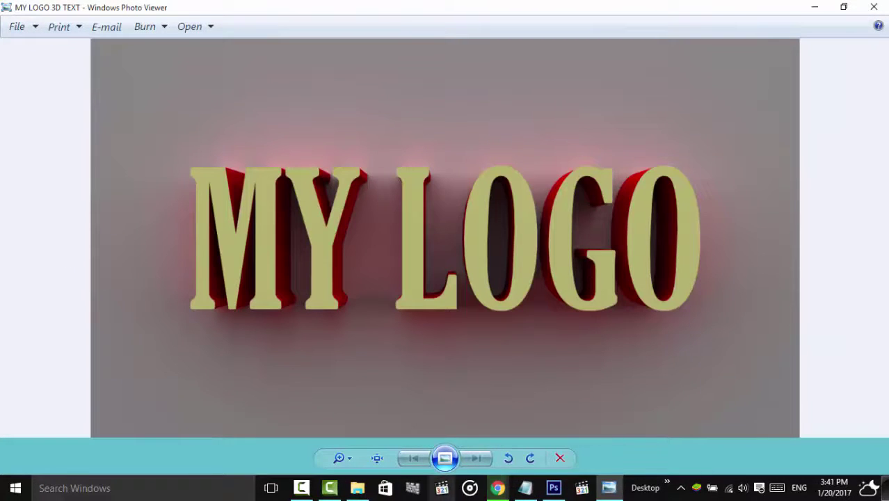
pyautogui.click(525, 487)
# - Add the line 'HERE IT IS YOUR 3D TEXT' under step 3 and select the closing sign-off lines
pyautogui.click(139, 173)
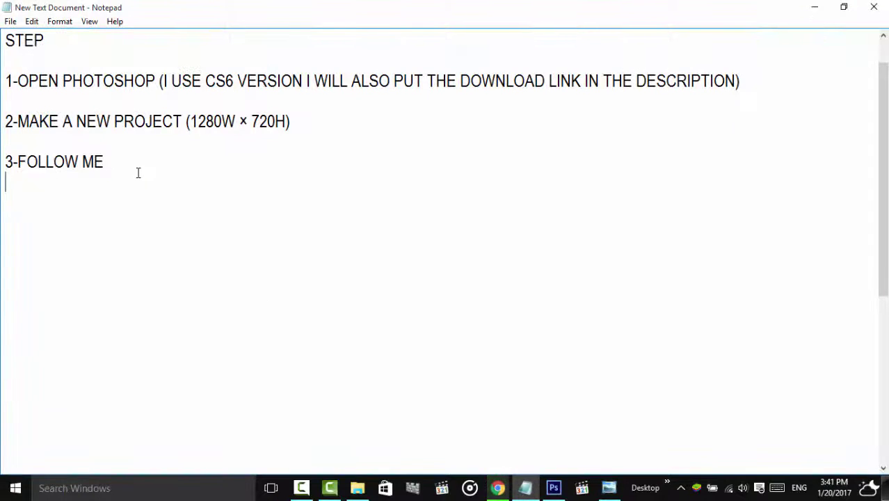
pyautogui.press('Return')
pyautogui.write('HERE ')
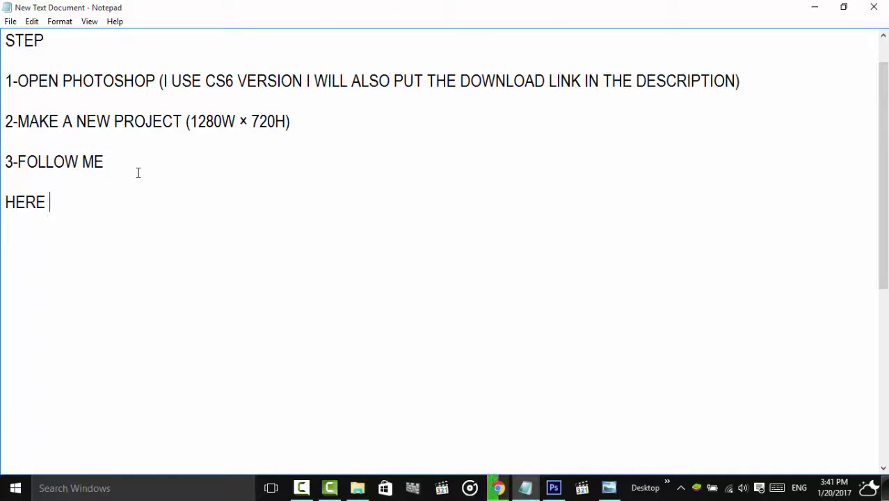
pyautogui.write('IT IS YO')
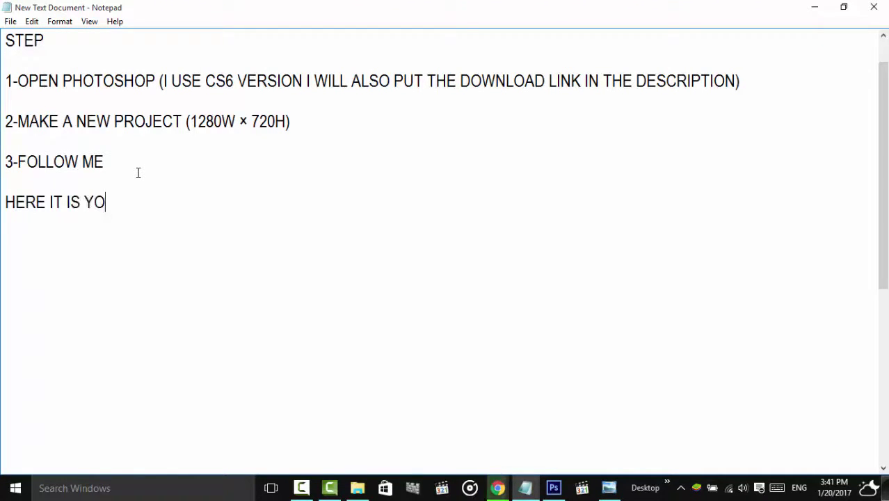
pyautogui.write('UR 3D ')
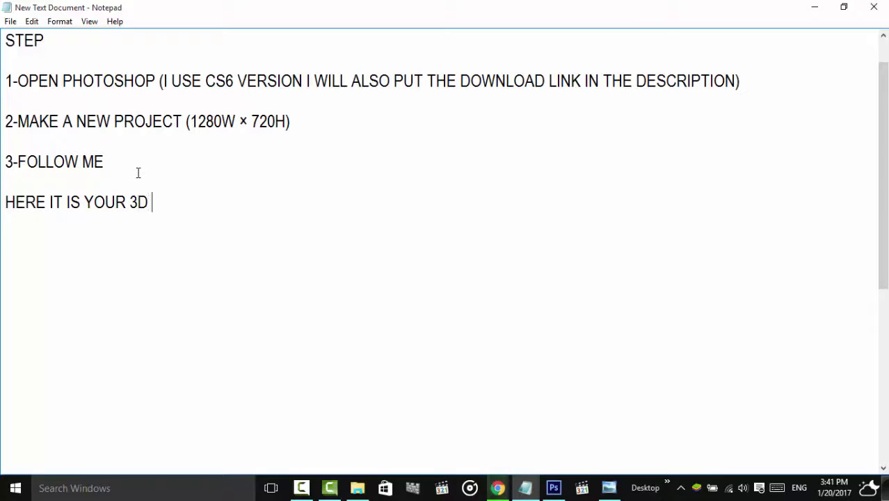
pyautogui.write('TEXT')
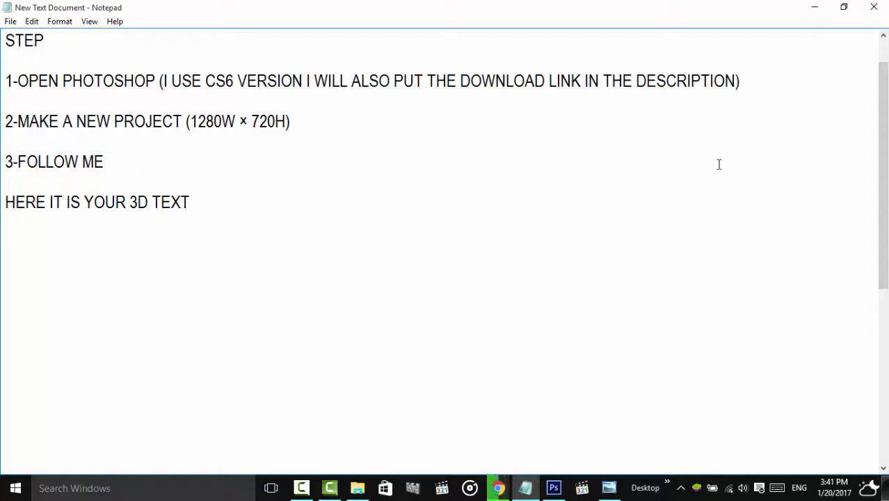
pyautogui.moveTo(883, 194); pyautogui.dragTo(884, 358)
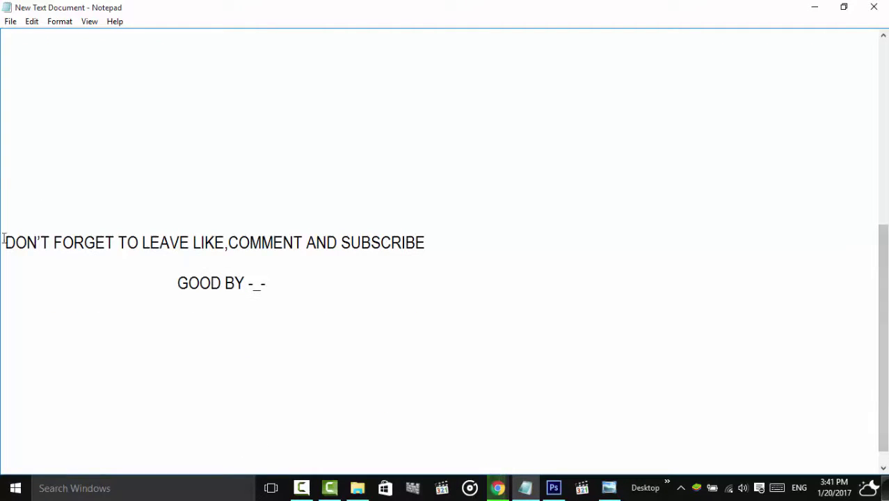
pyautogui.moveTo(3, 240); pyautogui.dragTo(444, 245)
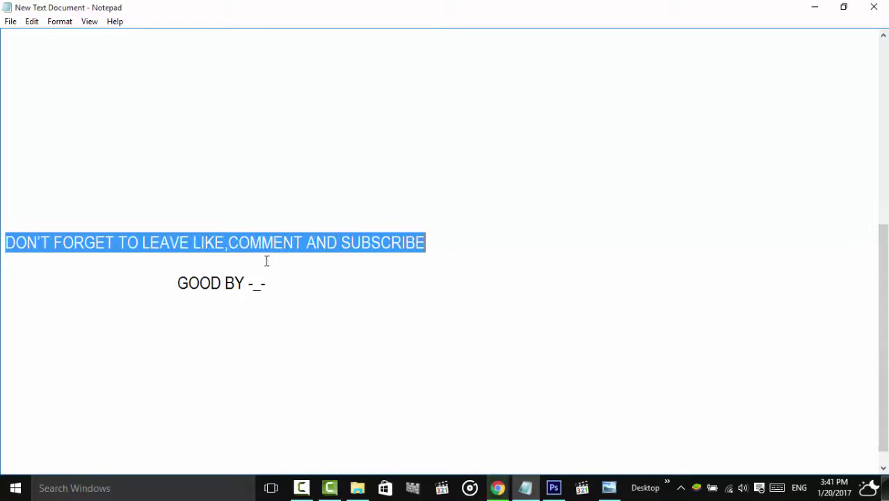
pyautogui.moveTo(179, 282); pyautogui.dragTo(299, 283)
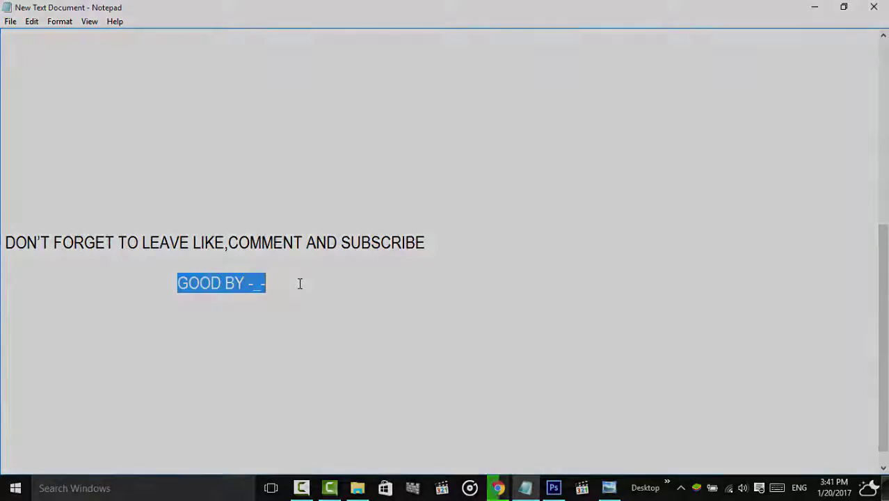